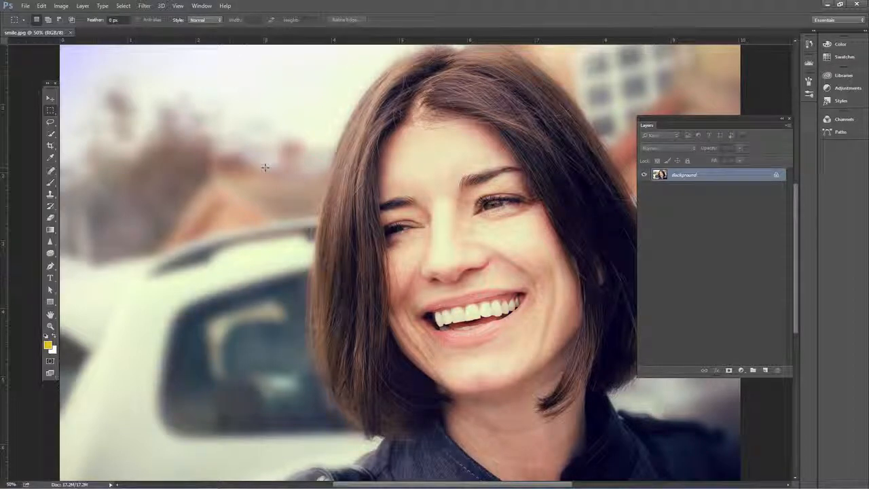
Duplicate the background layer and select the upper teeth with the Quick Selection tool.
key("ctrl+j")
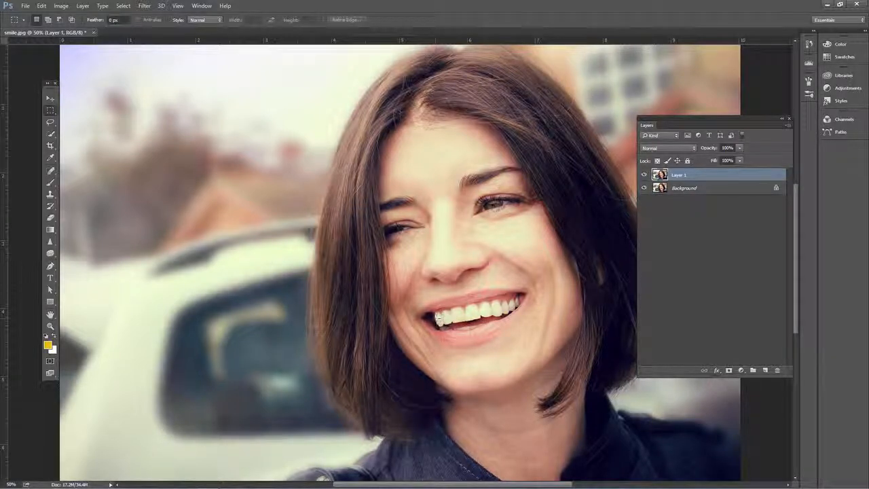
left_click(49, 134)
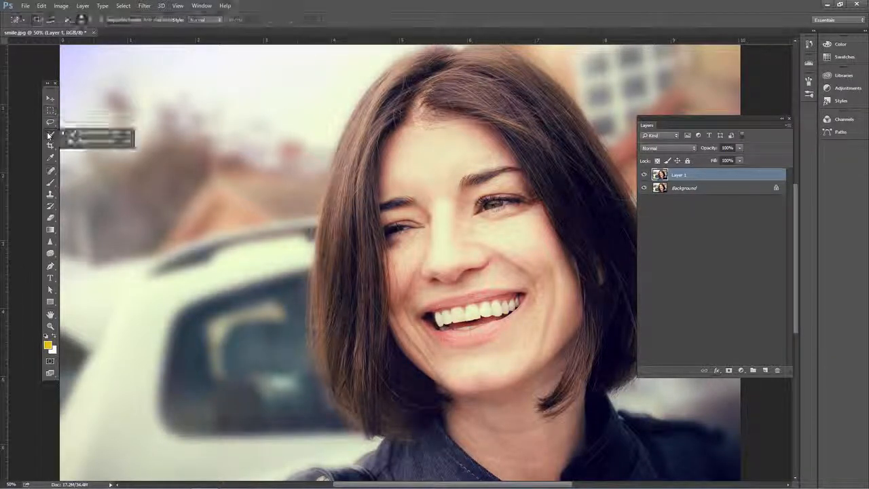
left_click(82, 133)
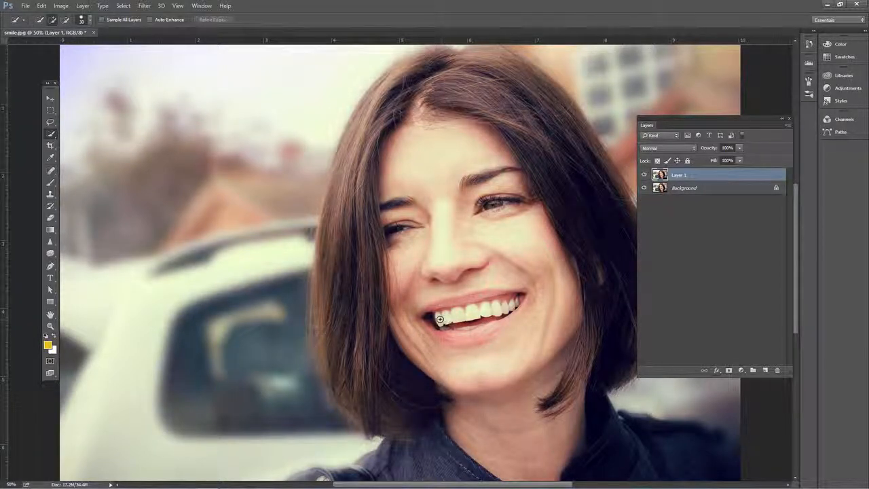
mouse_move(438, 317)
left_mouse_down()
mouse_move(499, 305)
mouse_move(468, 306)
mouse_move(462, 331)
mouse_move(478, 330)
left_mouse_up()
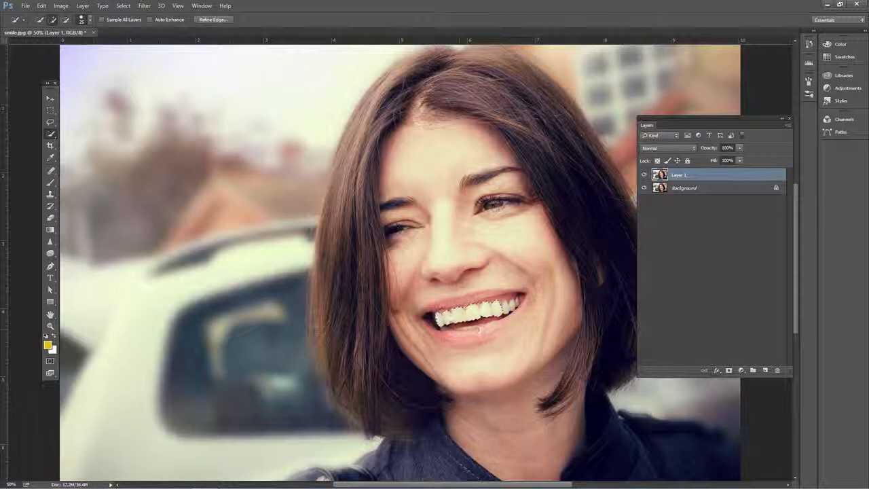
Subtract the other teeth from the selection with the Lasso, keeping only the outermost upper tooth at the mouth's left corner.
left_click(51, 123)
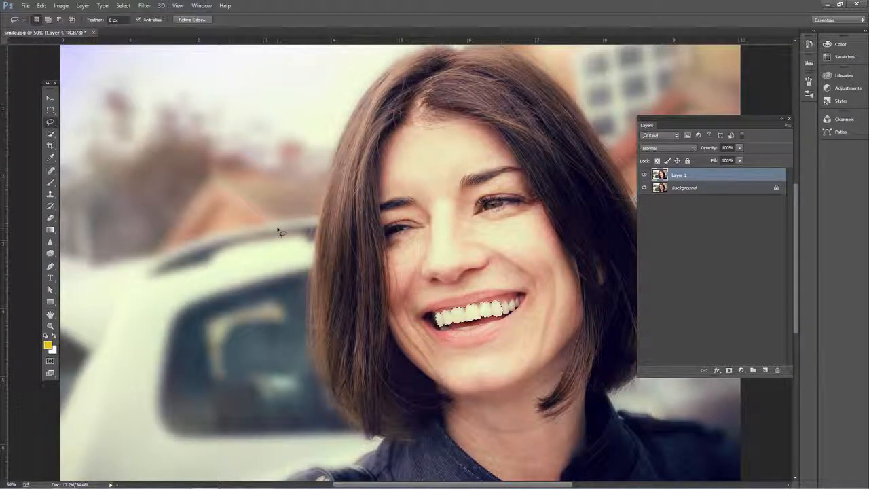
key("alt")
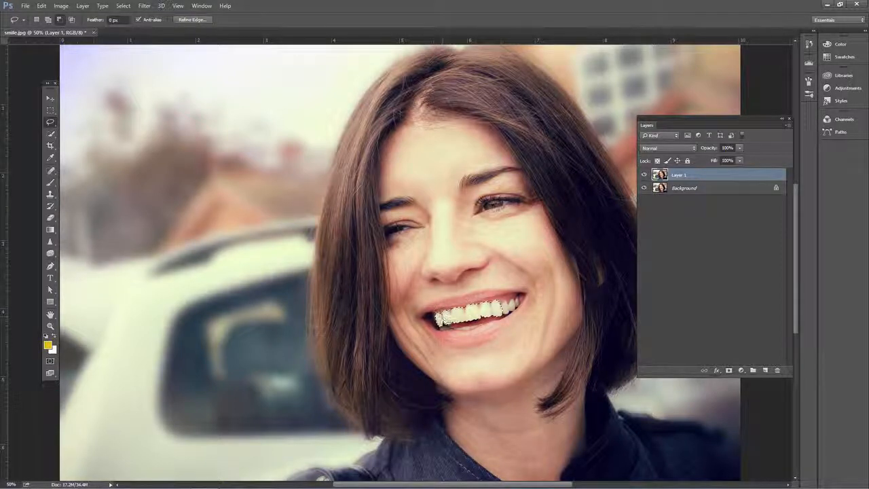
mouse_move(445, 332)
left_mouse_down()
mouse_move(536, 317)
mouse_move(482, 282)
mouse_move(453, 291)
mouse_move(442, 319)
left_mouse_up()
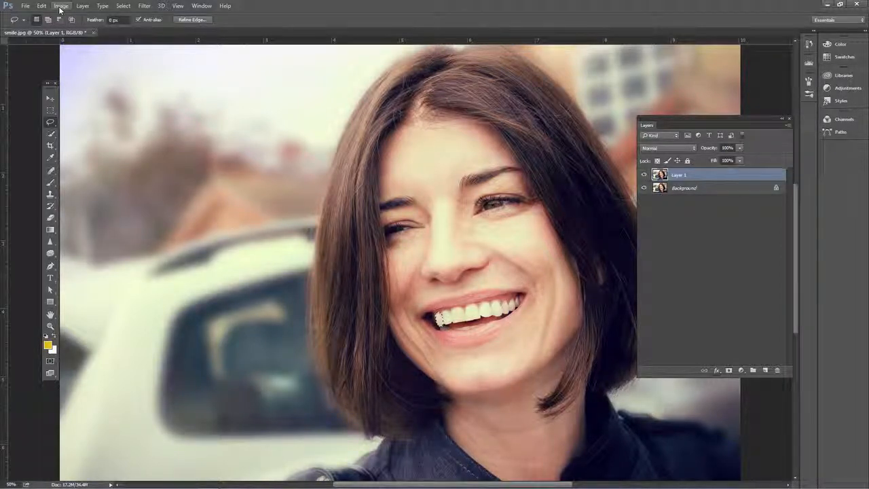
Free-transform the selected tooth to about 90% width and 108% height.
left_click(41, 5)
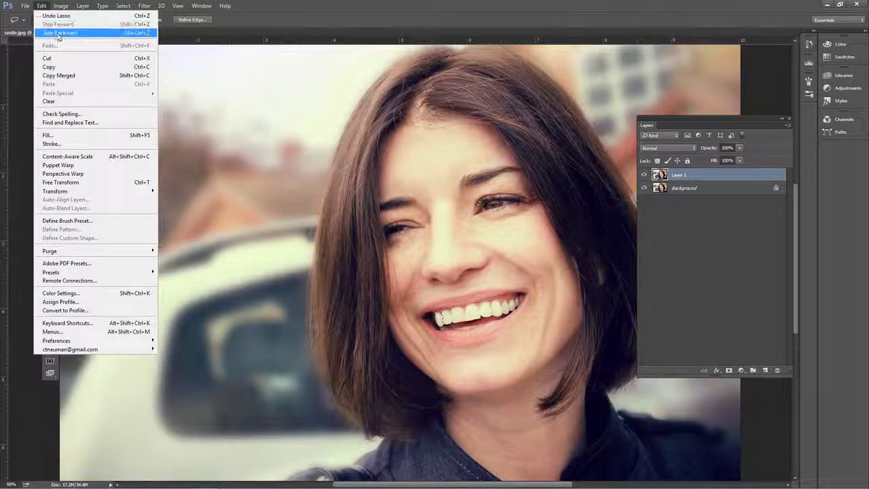
left_click(60, 182)
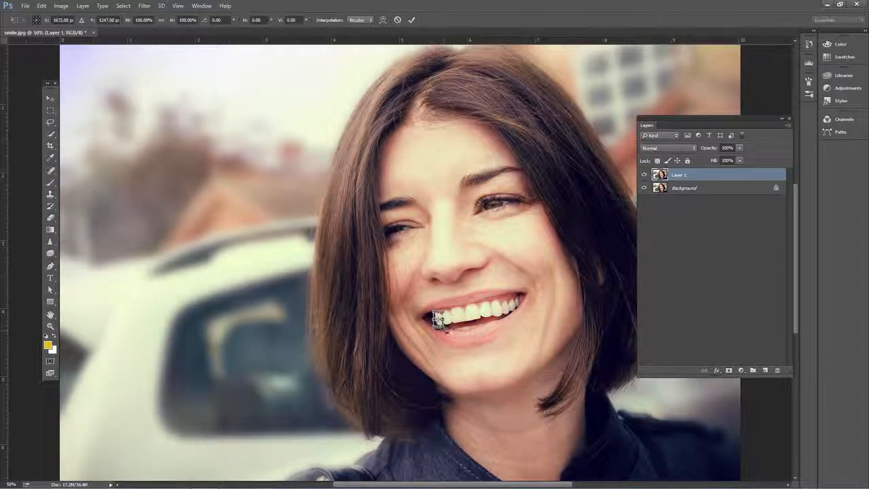
left_click_drag(438, 318, 439, 320)
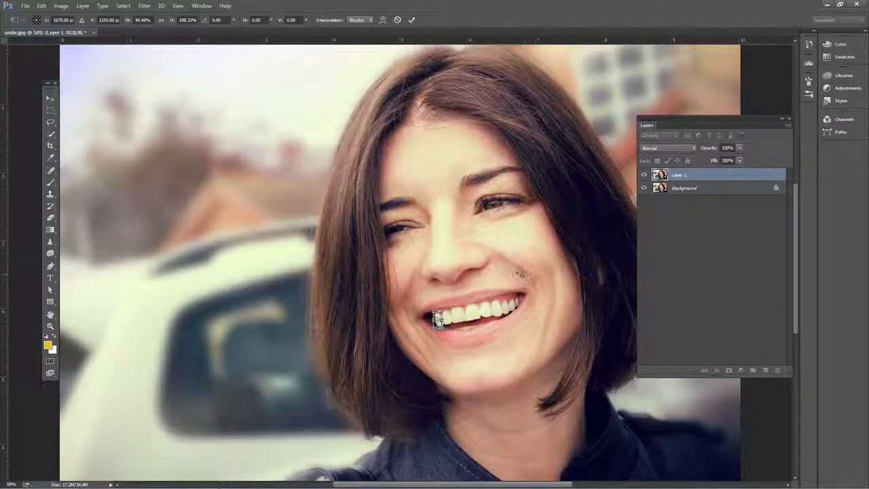
key("Return")
key("l")
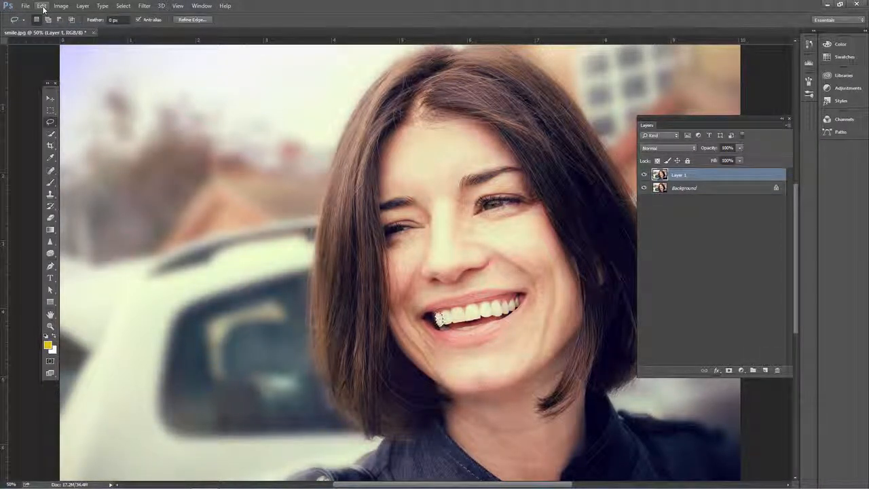
Warp the selected tooth so its outer edge bulges slightly outward, apply the warp and deselect.
left_click(42, 6)
mouse_move(121, 192)
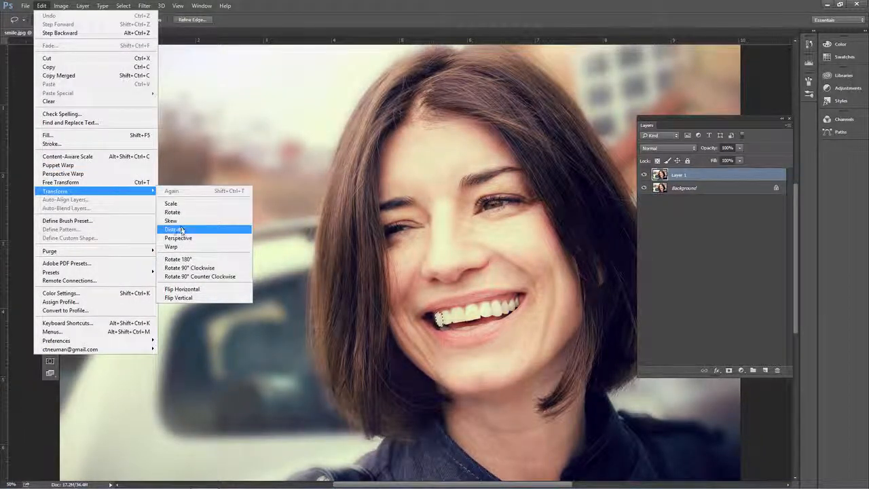
left_click(173, 247)
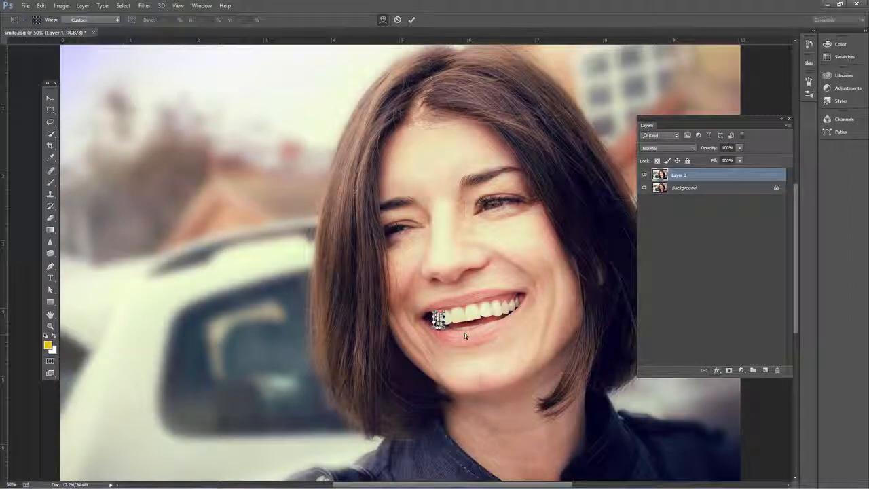
key("ctrl+plus")
key("ctrl+plus")
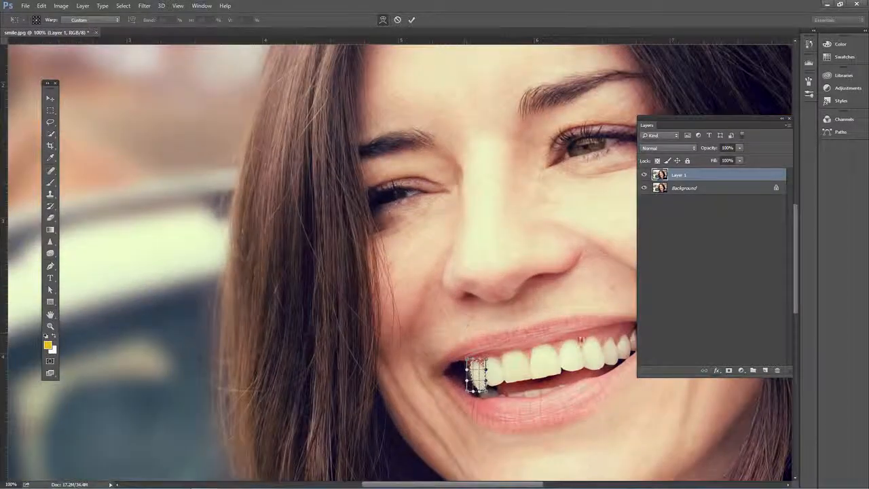
scroll(465, 334, "down", 2)
key("ctrl+plus")
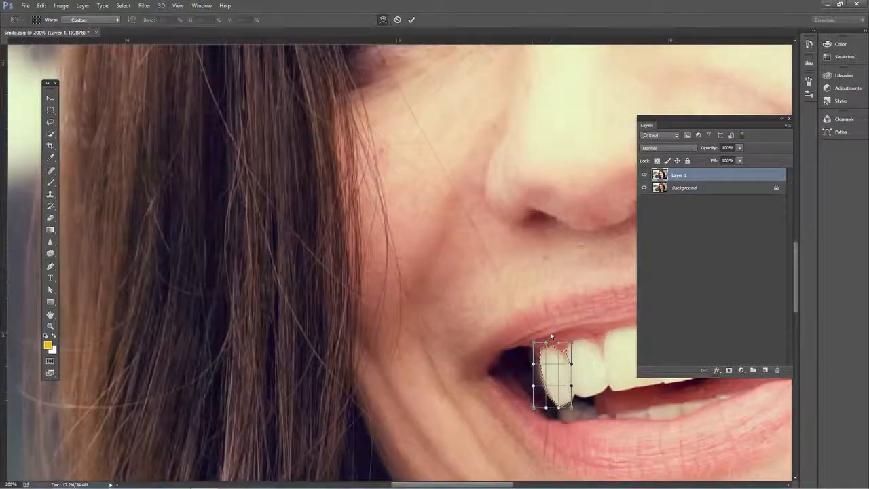
left_click_drag(538, 391, 514, 365)
left_click_drag(573, 364, 573, 367)
mouse_move(561, 408)
left_mouse_down()
mouse_move(559, 418)
mouse_move(547, 406)
left_mouse_up()
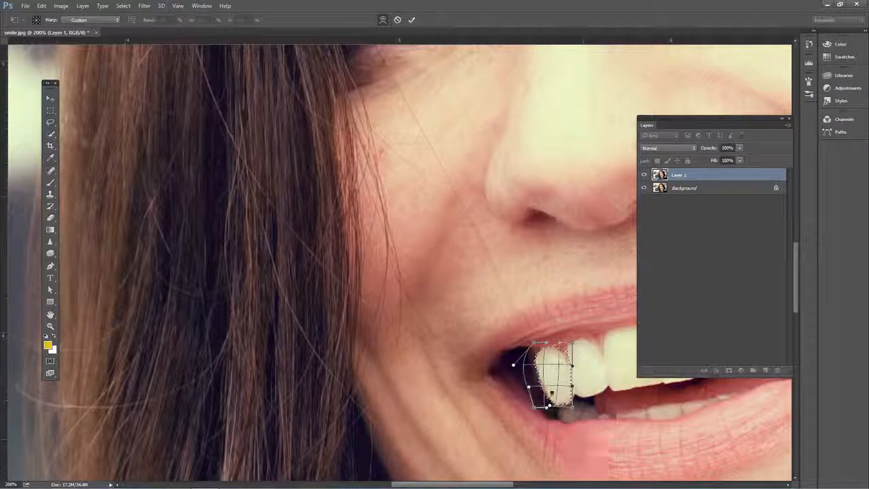
key("Return")
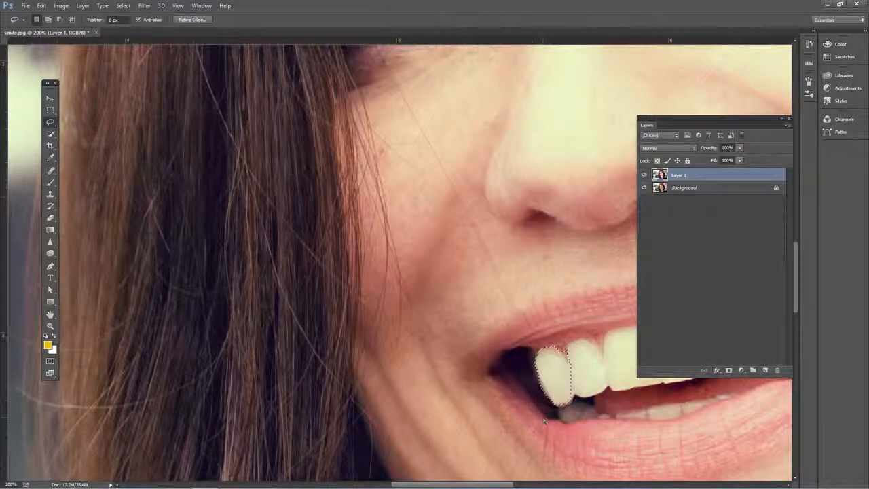
key("m")
key("ctrl+d")
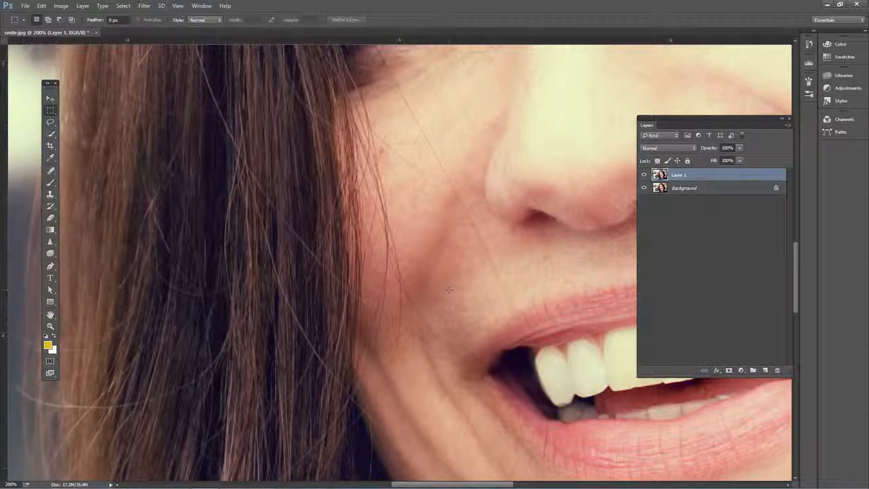
Delete the edited tooth layer and duplicate the original background onto a fresh layer.
scroll(449, 290, "down", 2)
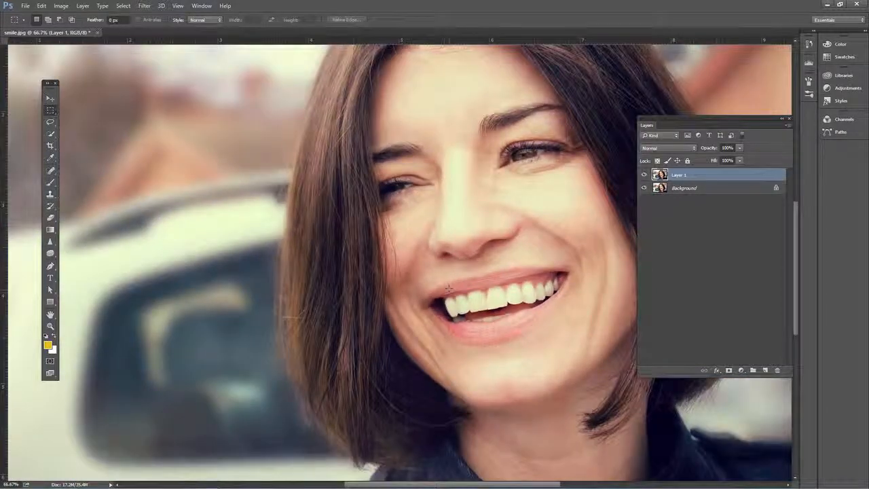
left_click_drag(673, 175, 774, 370)
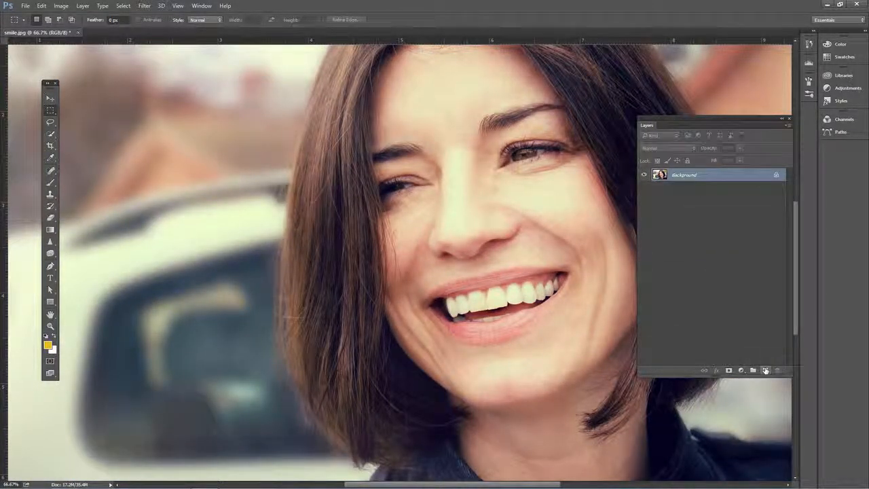
key("ctrl+j")
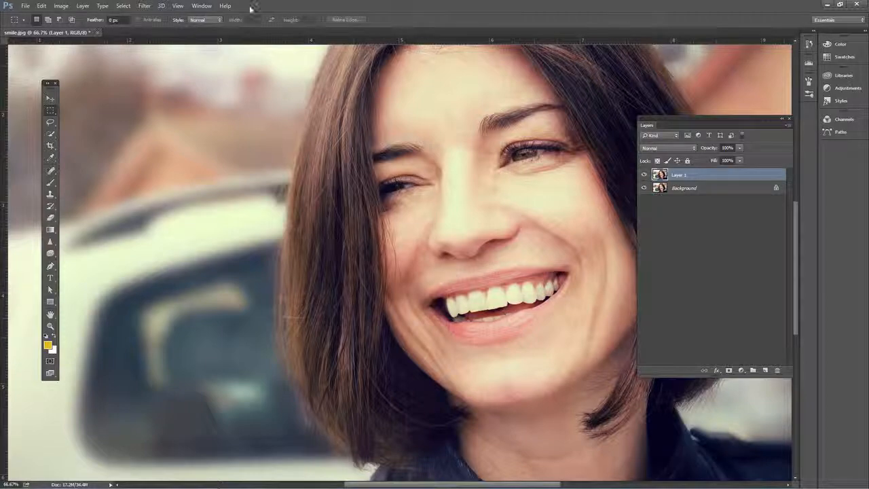
Open Liquify on the duplicate layer and freeze the gap below the upper front teeth with a size 20 Freeze Mask brush.
left_click(144, 6)
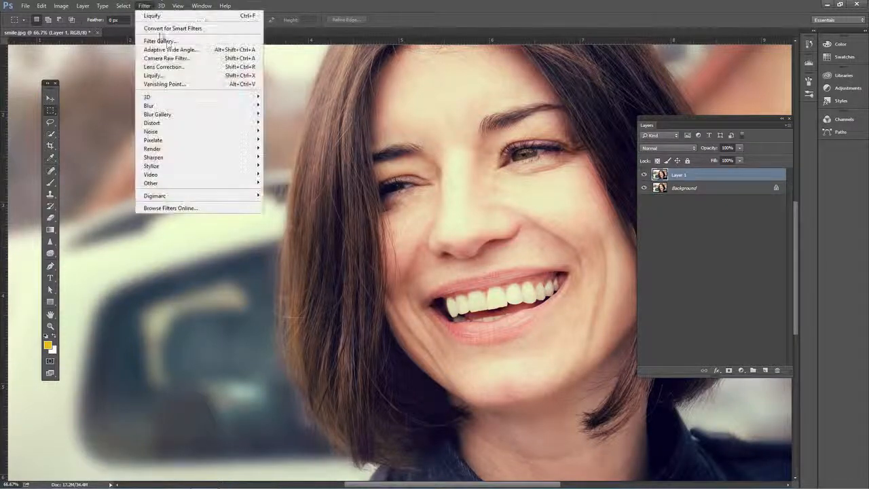
left_click(178, 75)
key("ctrl+1")
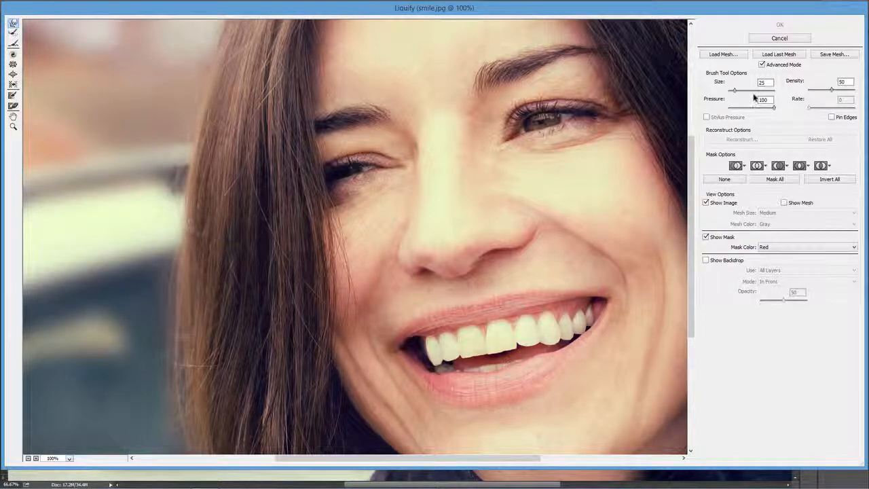
left_click(13, 94)
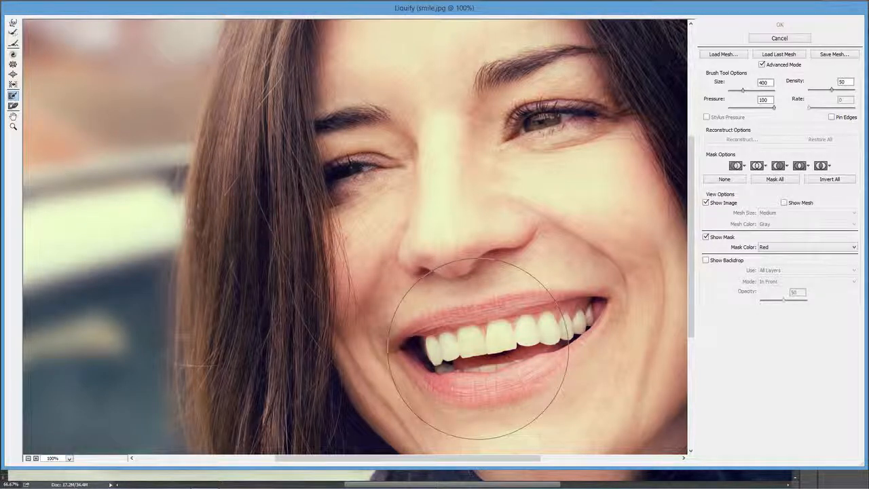
key("bracketleft")
key("bracketleft")
key("bracketleft")
key("bracketleft")
key("bracketleft")
key("bracketleft")
key("bracketleft")
key("bracketleft")
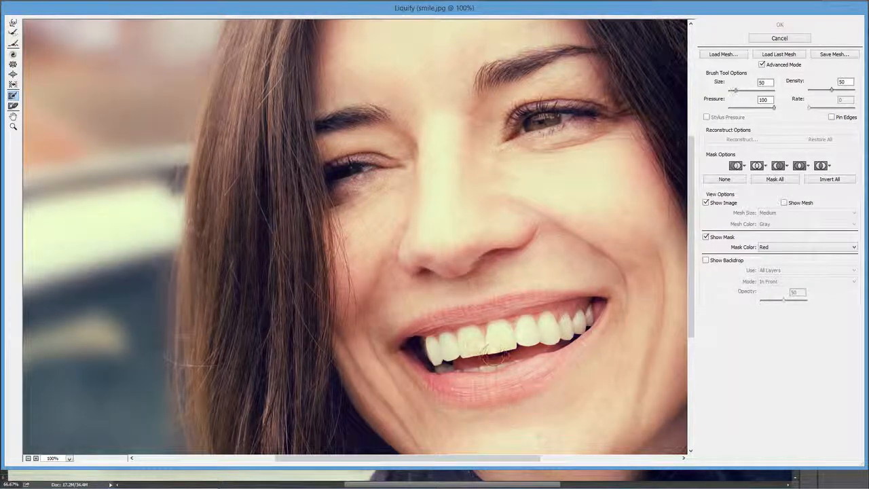
key("bracketleft")
left_click_drag(502, 357, 510, 355)
key("ctrl+z")
left_click_drag(513, 357, 473, 361)
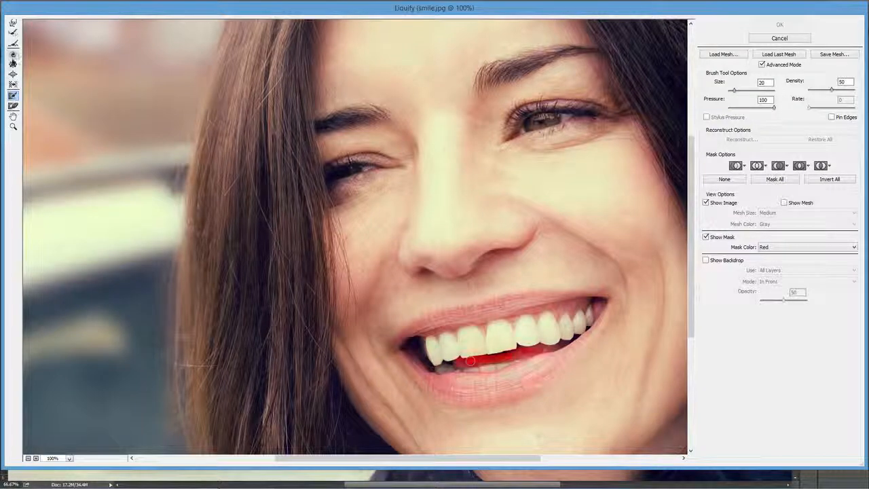
Reshape the upper teeth with the Forward Warp tool using a smaller brush, and apply the Liquify filter.
left_click(13, 24)
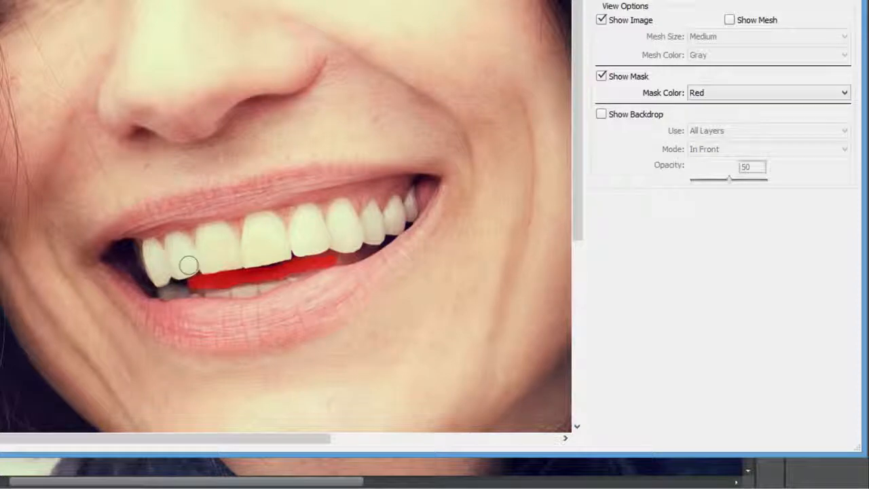
key("bracketleft")
key("bracketleft")
key("bracketleft")
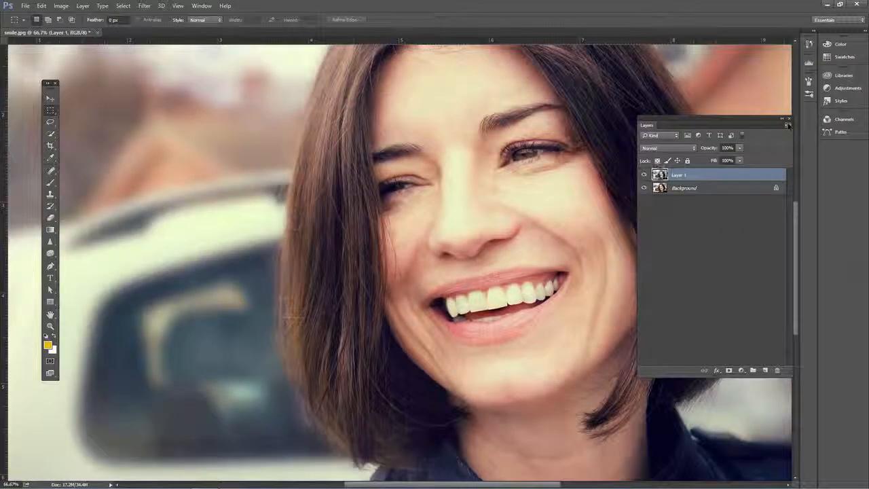
Compare the portrait before and after the Liquify edit by toggling the visibility of the edited layer.
key("ctrl+minus")
key("ctrl+minus")
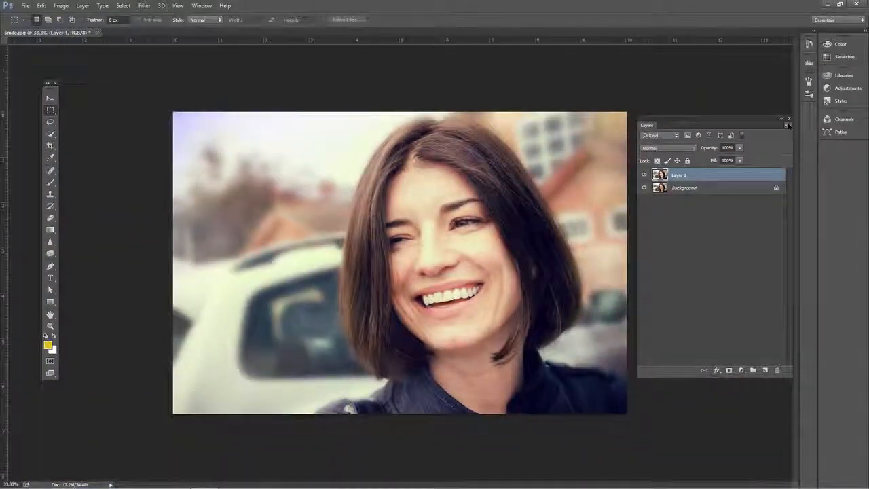
left_click(644, 176)
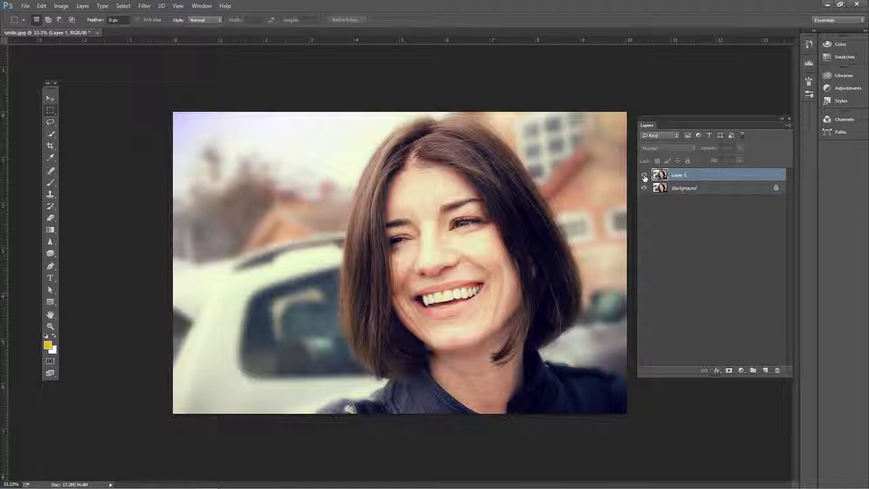
left_click(644, 176)
left_click(645, 176)
left_click(645, 176)
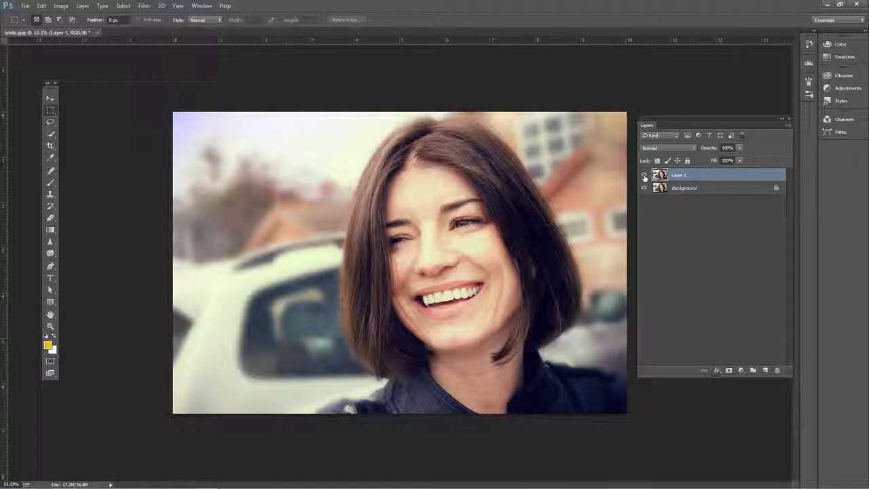
left_click(645, 176)
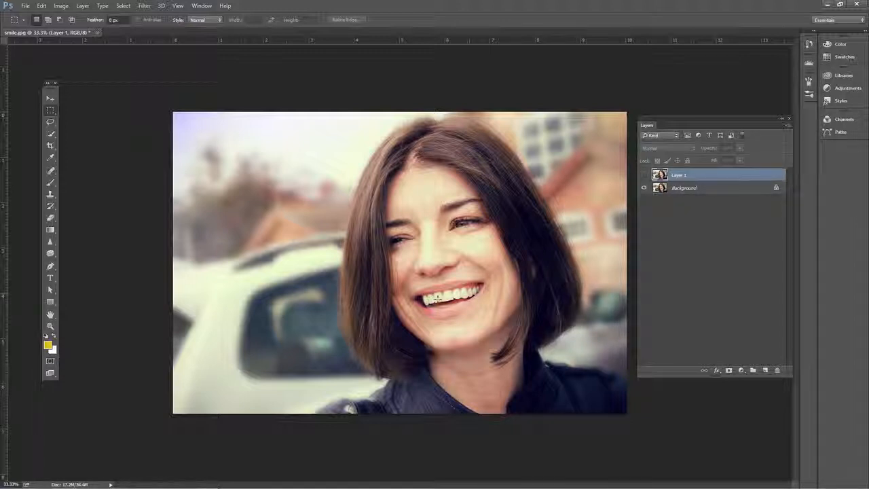